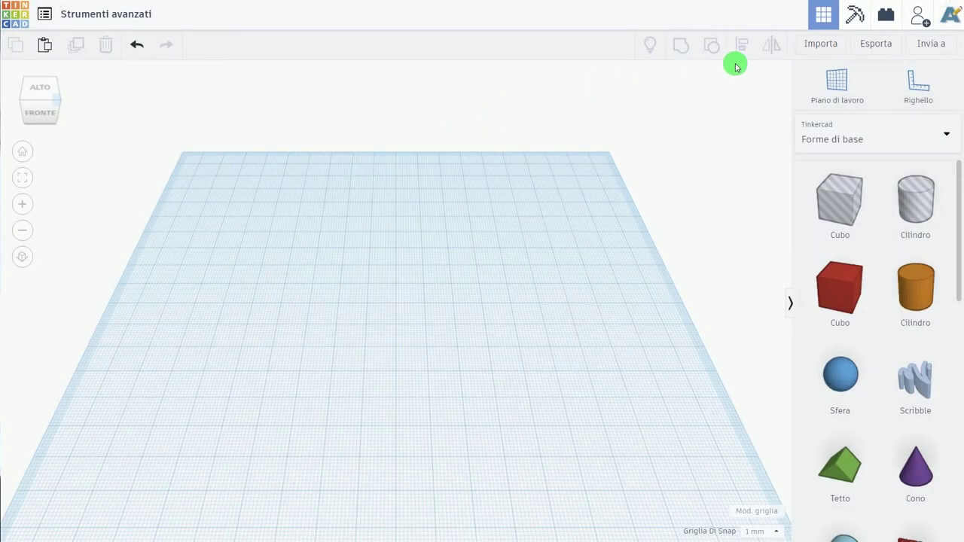
# Step: Place a ruler on the front-left of the workplane and return to the home view
pyautogui.click(918, 82)
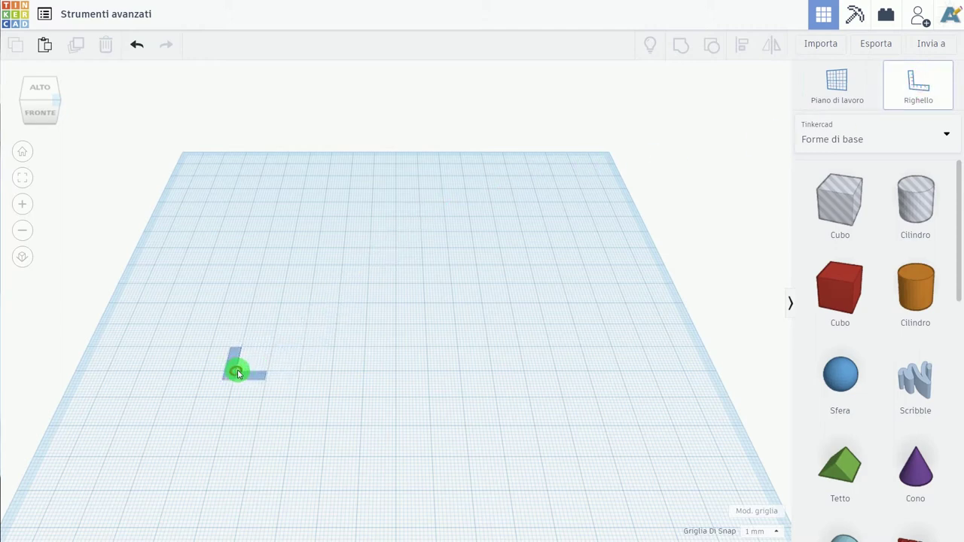
pyautogui.click(236, 372)
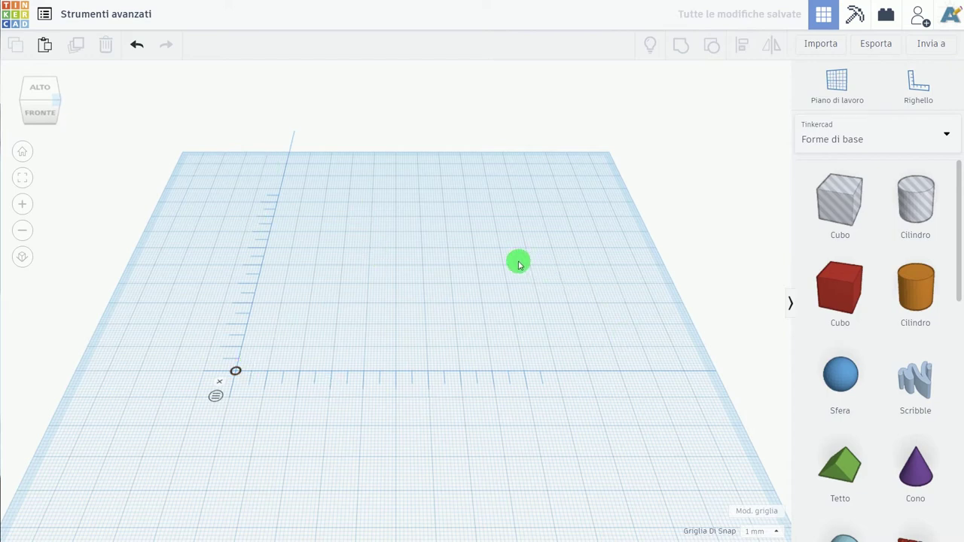
pyautogui.click(21, 153)
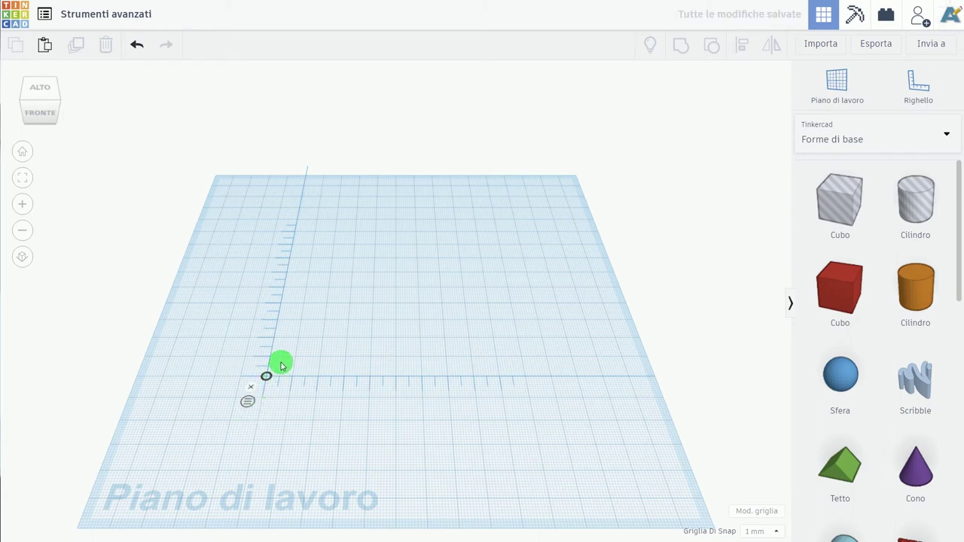
# Step: Flip the ruler's X and Y axes, then restore them to their default directions
pyautogui.click(301, 333)
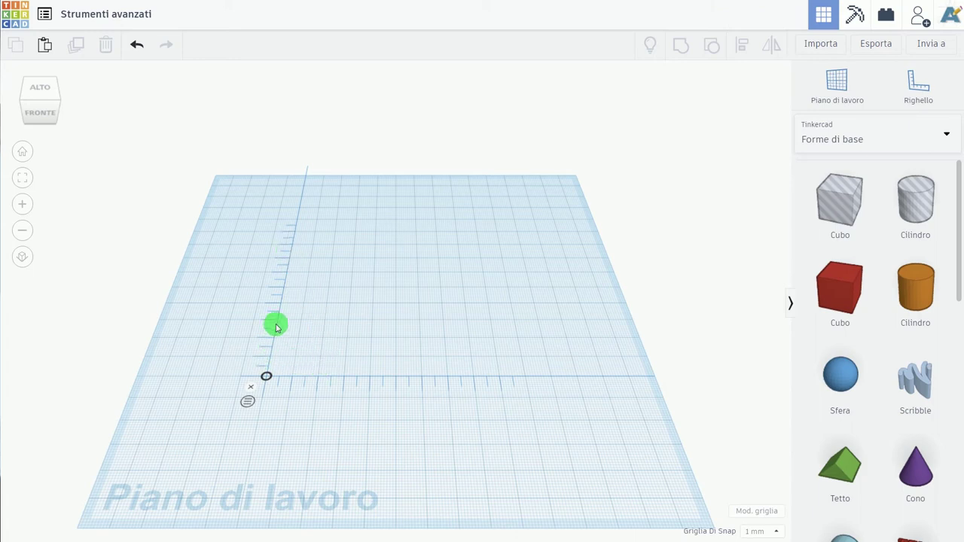
pyautogui.click(266, 376)
pyautogui.click(266, 377)
pyautogui.click(266, 377)
pyautogui.click(265, 377)
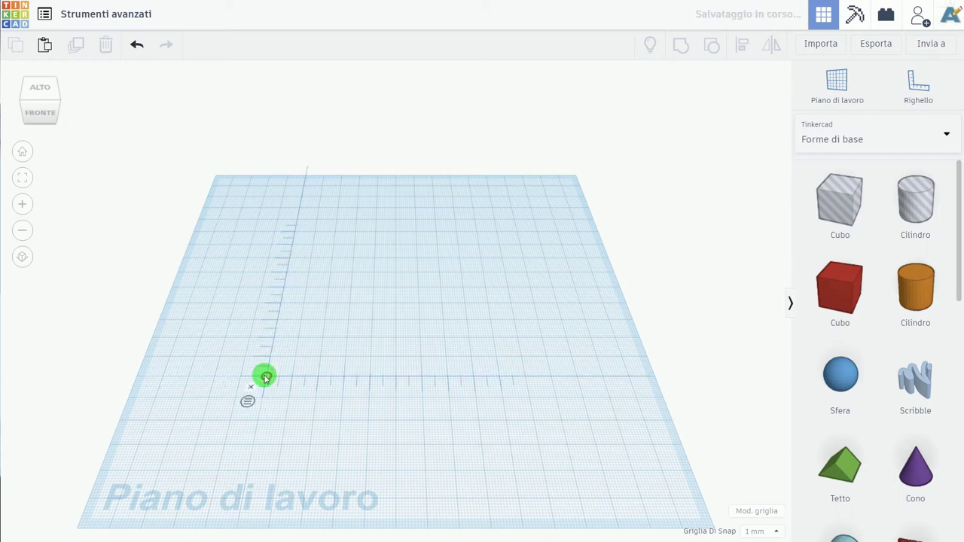
# Step: Drop a red Cubo beside the ruler and align its corner to the ruler origin at 0.00 offsets
pyautogui.moveTo(842, 300); pyautogui.dragTo(327, 347)
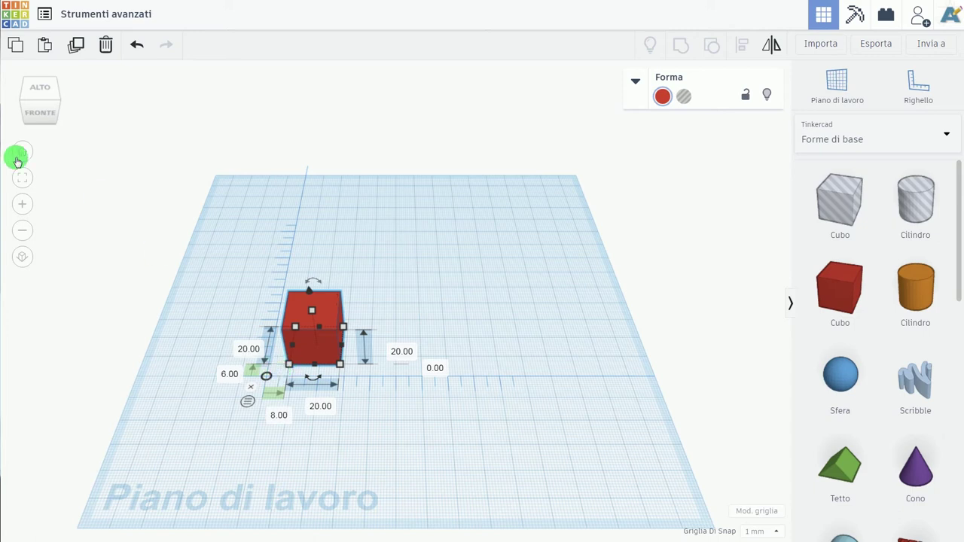
pyautogui.click(23, 177)
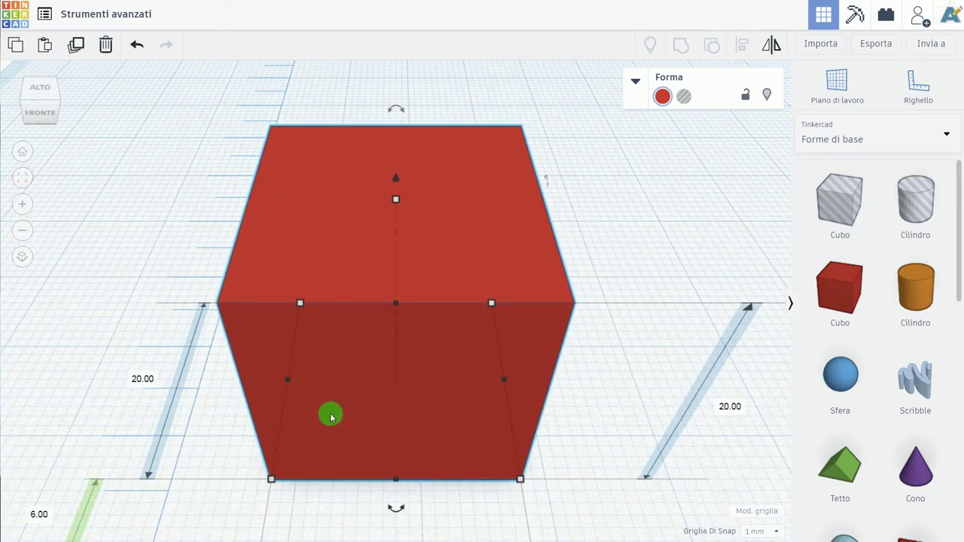
pyautogui.moveTo(314, 484)
pyautogui.mouseDown(button='right')
pyautogui.moveTo(349, 377)
pyautogui.moveTo(334, 340)
pyautogui.mouseUp(button='right')
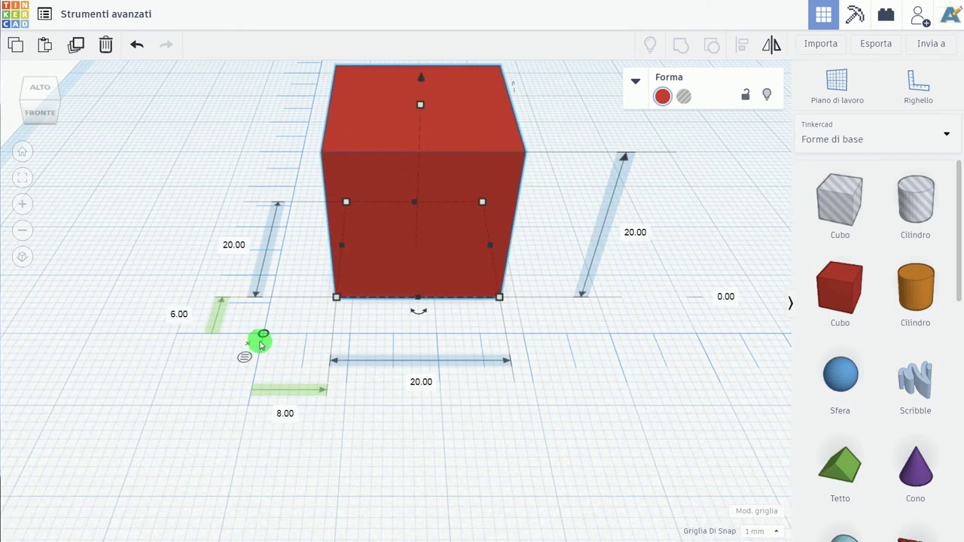
pyautogui.scroll(-1, 329, 338)
pyautogui.scroll(-2, 353, 316)
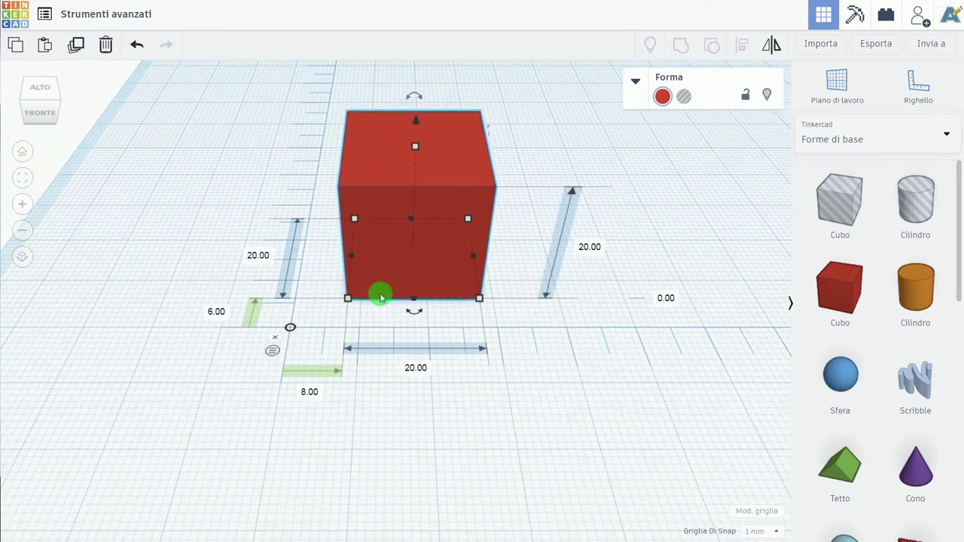
pyautogui.moveTo(394, 266)
pyautogui.mouseDown()
pyautogui.moveTo(344, 292)
pyautogui.moveTo(366, 284)
pyautogui.moveTo(454, 294)
pyautogui.moveTo(364, 291)
pyautogui.moveTo(400, 253)
pyautogui.moveTo(392, 274)
pyautogui.moveTo(341, 283)
pyautogui.mouseUp()
# Step: Lower the red cube's height to about 2 mm, leaving a flat 20x20 mm plate
pyautogui.click(468, 150)
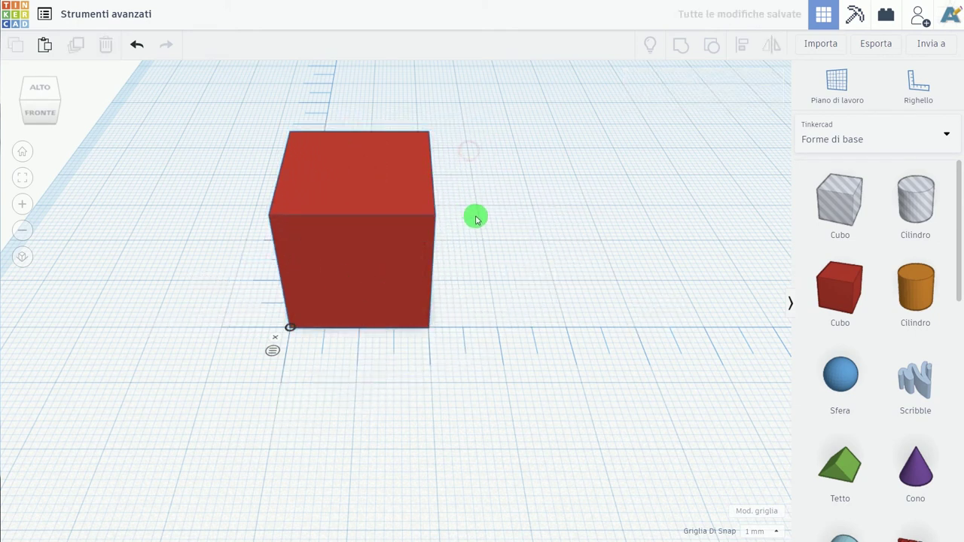
pyautogui.click(387, 236)
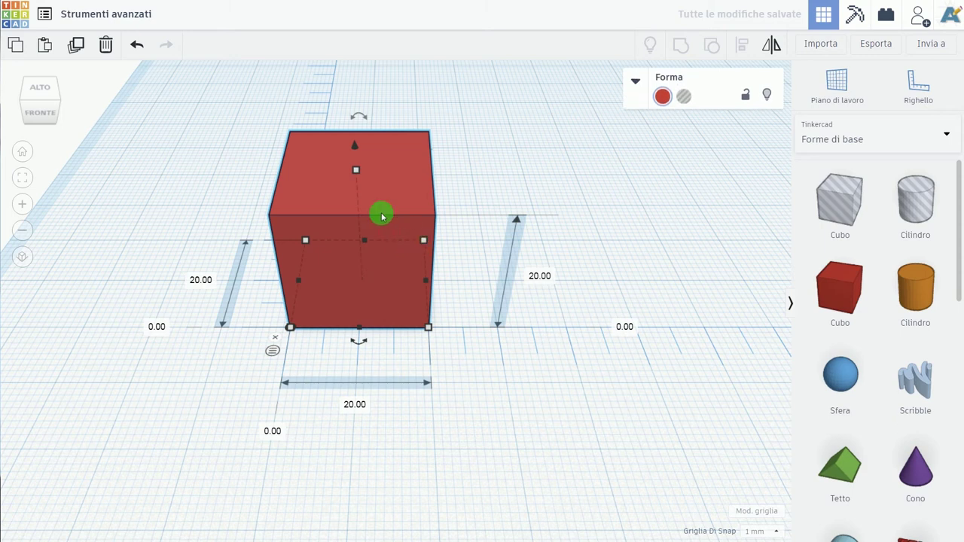
pyautogui.moveTo(356, 172); pyautogui.dragTo(362, 271)
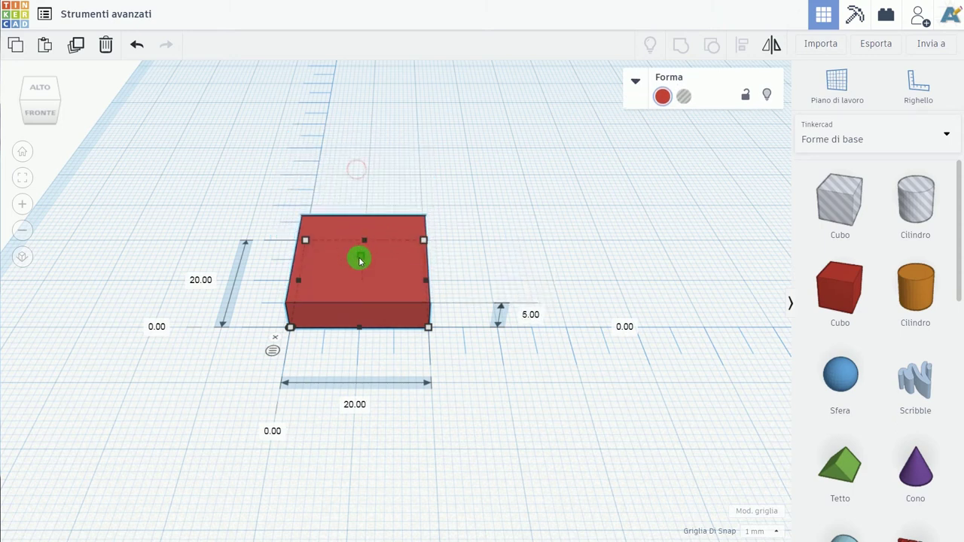
pyautogui.click(490, 209)
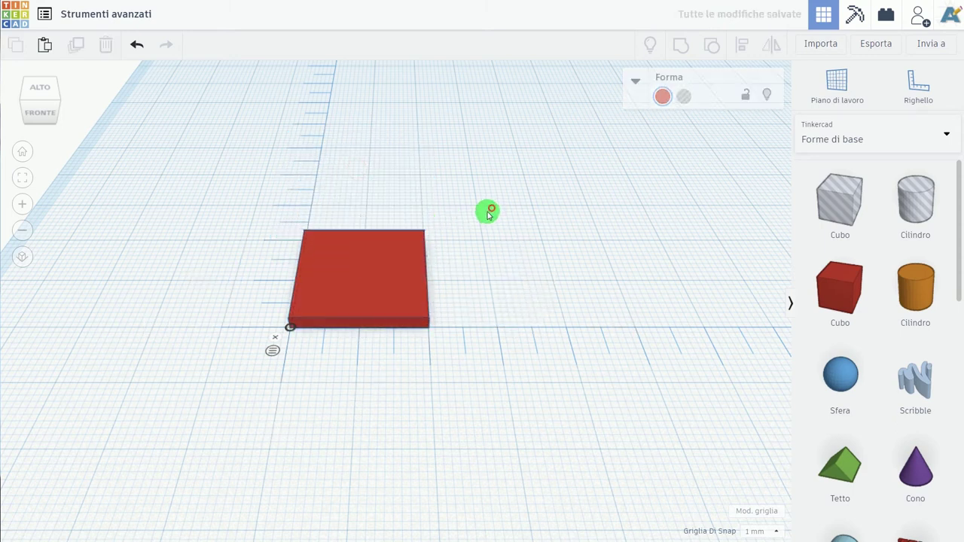
# Step: Add a hole cylinder beside the plate and lift it off the workplane, undoing a stray resize
pyautogui.moveTo(895, 220)
pyautogui.mouseDown()
pyautogui.moveTo(531, 254)
pyautogui.moveTo(542, 256)
pyautogui.mouseUp()
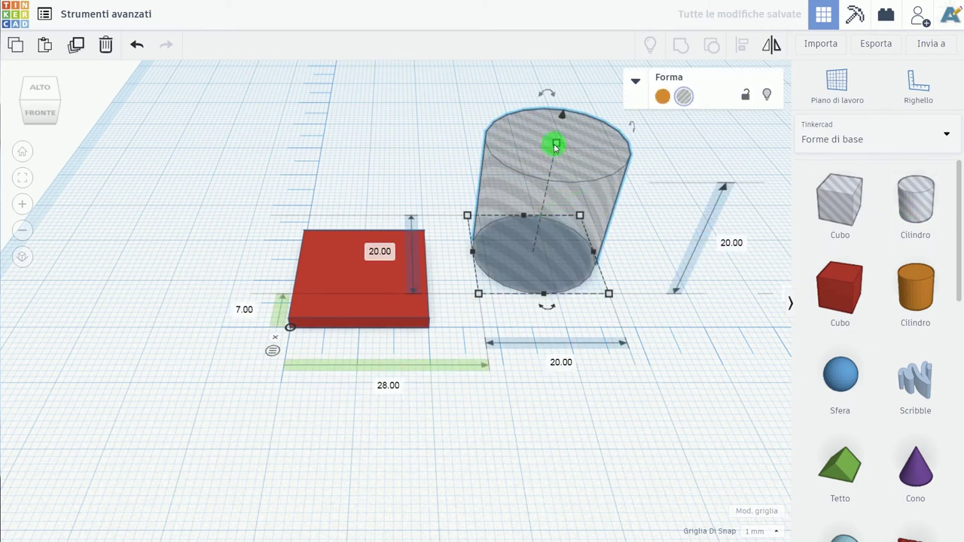
pyautogui.moveTo(565, 116); pyautogui.dragTo(557, 143)
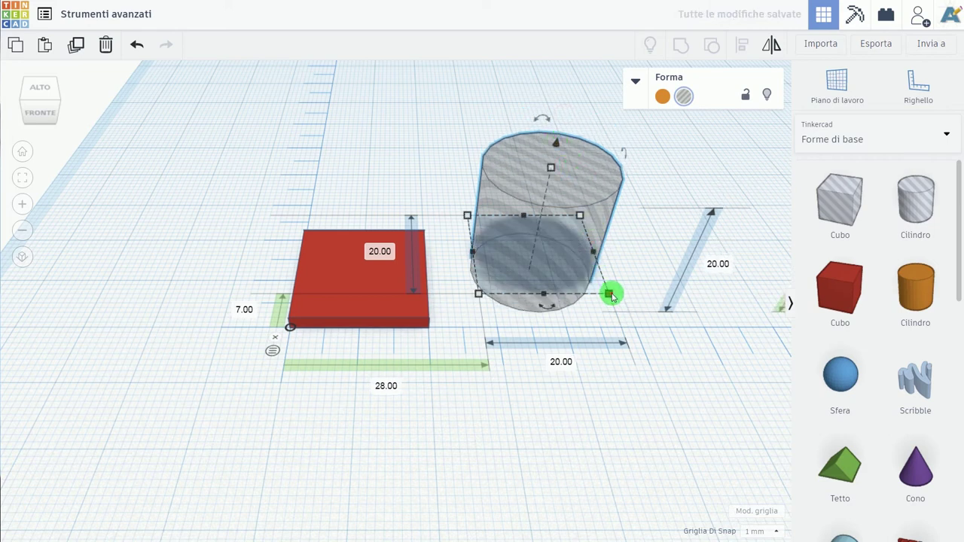
pyautogui.moveTo(610, 295); pyautogui.dragTo(568, 271)
pyautogui.hotkey('ctrl', 'z')
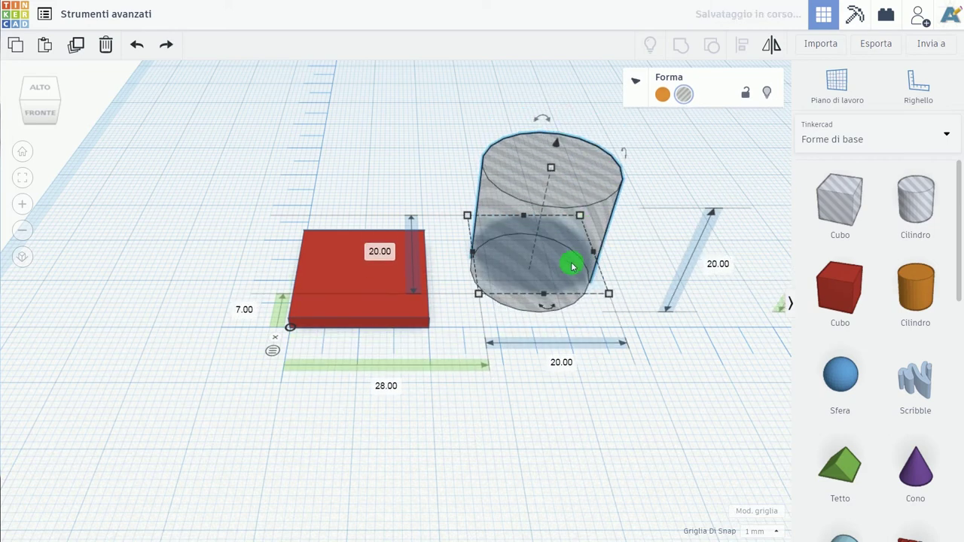
# Step: Scale the hole cylinder uniformly to 6 mm and drag it onto the red plate
pyautogui.click(628, 394)
pyautogui.click(577, 273)
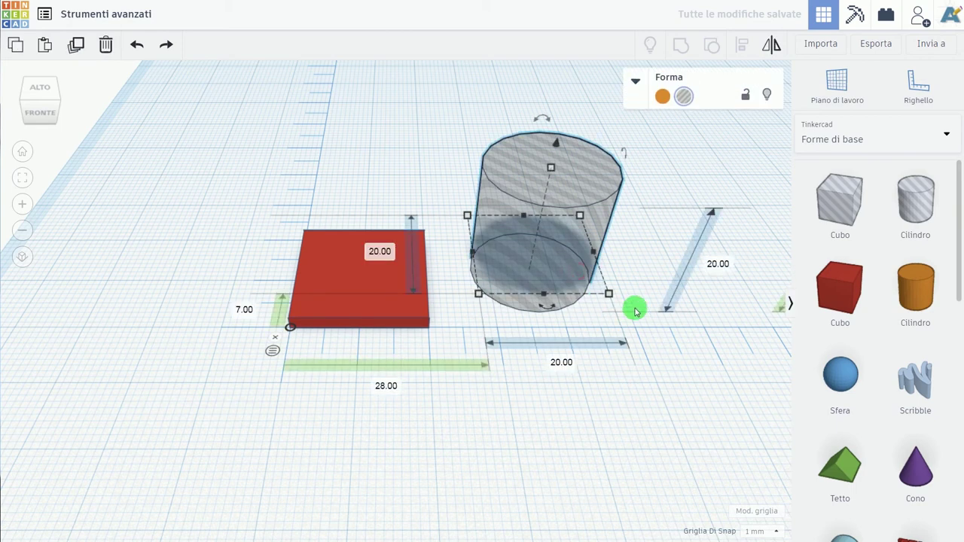
pyautogui.moveTo(608, 293)
pyautogui.keyDown('shift'); pyautogui.mouseDown()
pyautogui.moveTo(534, 200)
pyautogui.moveTo(508, 193)
pyautogui.moveTo(469, 208)
pyautogui.moveTo(497, 232)
pyautogui.mouseUp(); pyautogui.keyUp('shift')
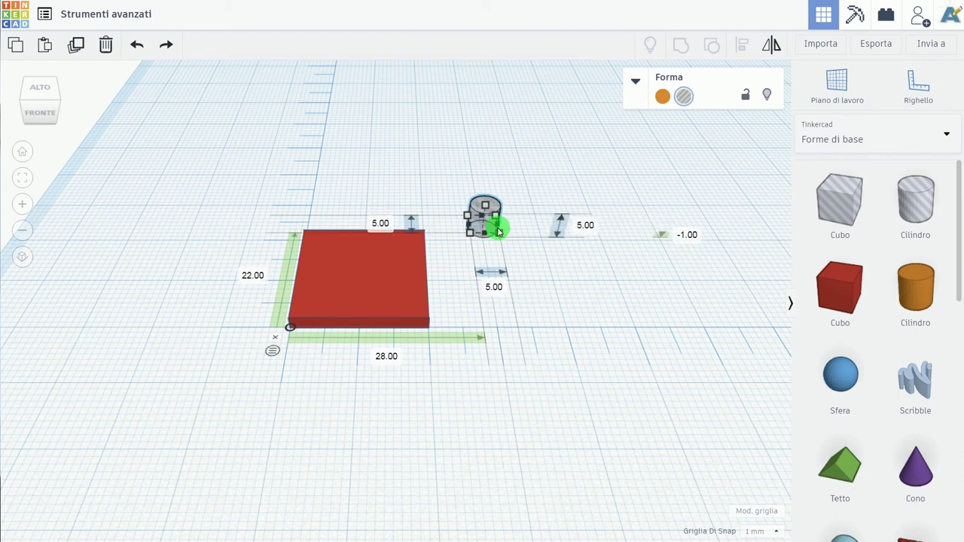
pyautogui.keyDown('shift'); pyautogui.moveTo(496, 232); pyautogui.dragTo(504, 236); pyautogui.keyUp('shift')
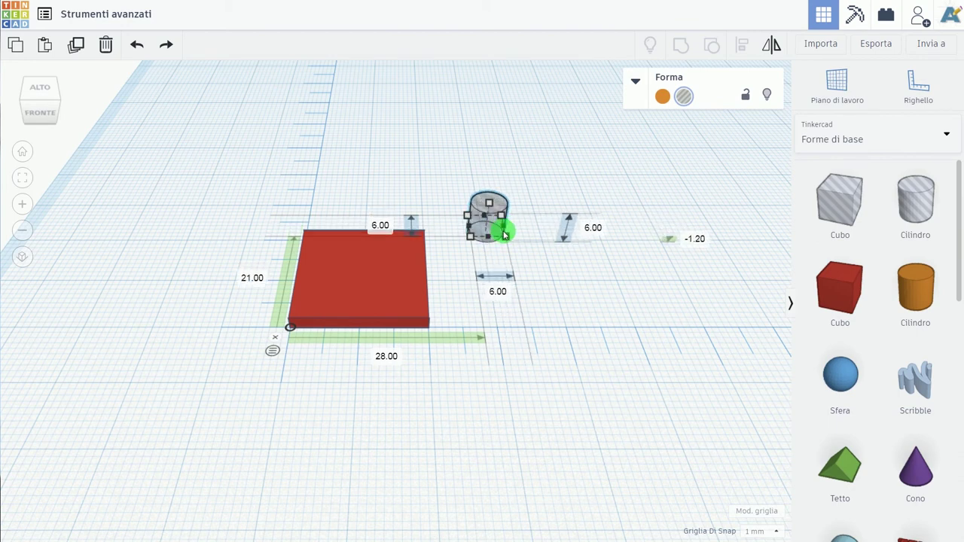
pyautogui.click(512, 274)
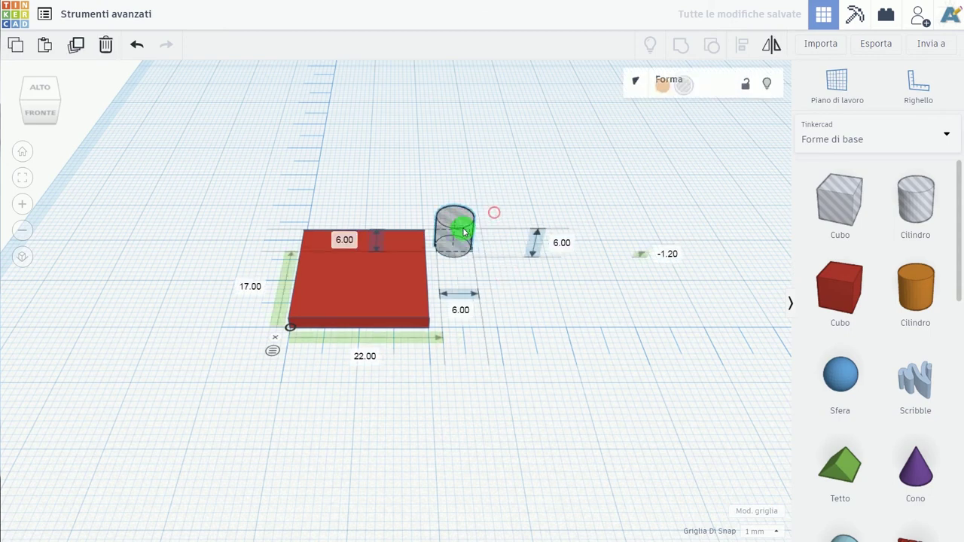
pyautogui.moveTo(495, 217); pyautogui.dragTo(351, 275)
# Step: Position the 6 mm hole cylinder 5.00 mm in from the plate's front and left edges
pyautogui.scroll(3, 280, 326)
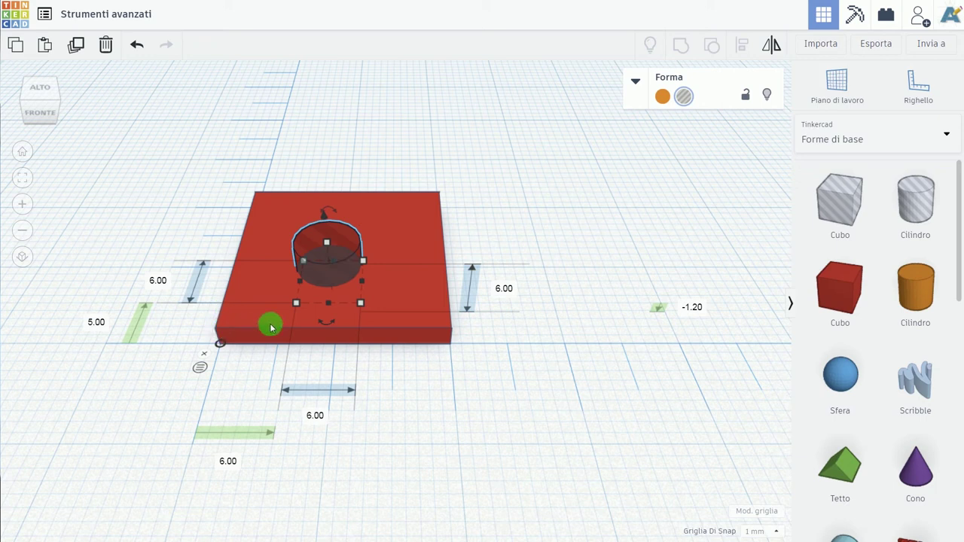
pyautogui.click(233, 377)
pyautogui.click(333, 248)
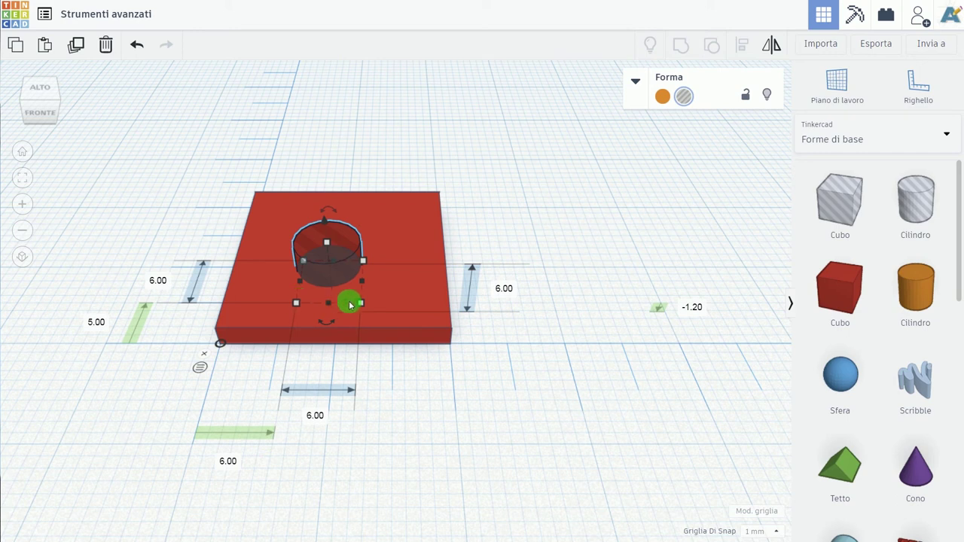
pyautogui.moveTo(361, 258)
pyautogui.mouseDown()
pyautogui.moveTo(551, 251)
pyautogui.moveTo(518, 310)
pyautogui.mouseUp()
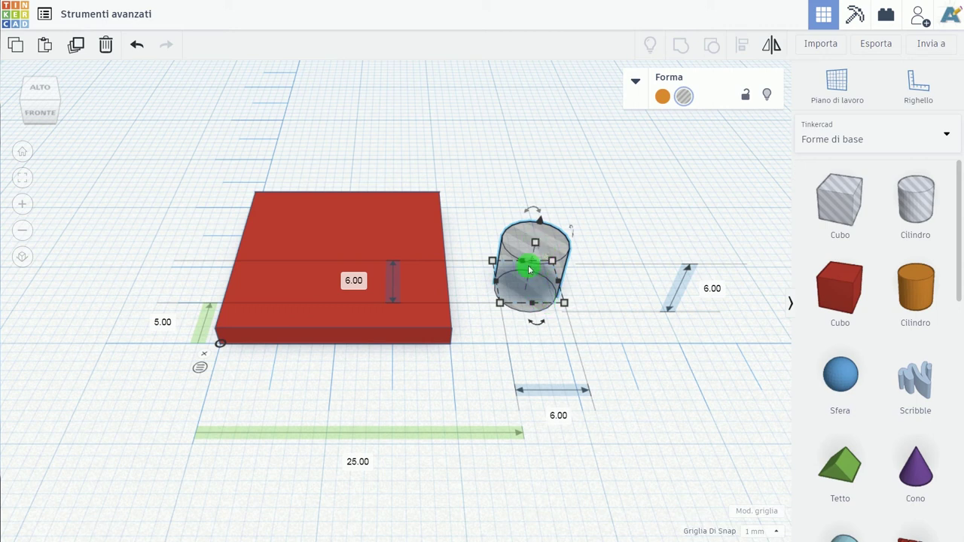
pyautogui.click(556, 235)
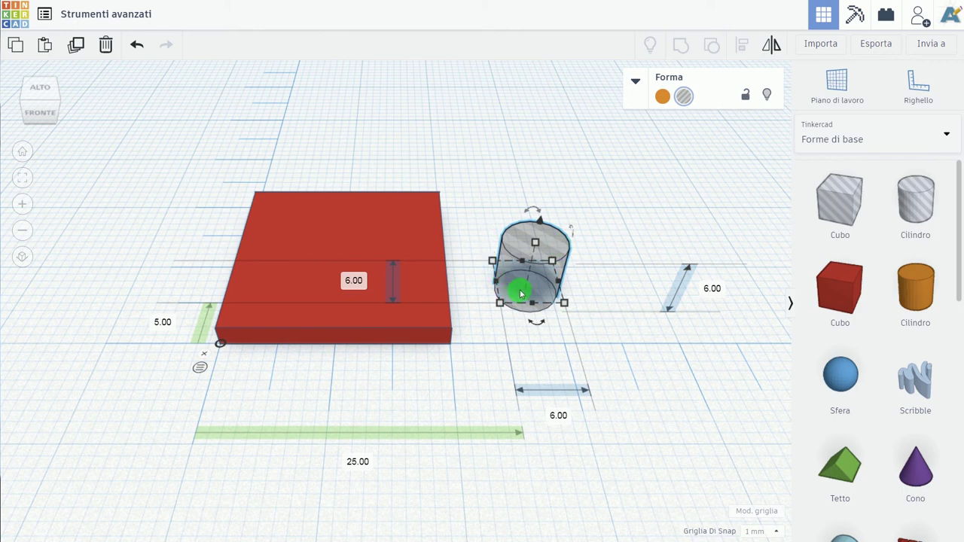
pyautogui.click(479, 367)
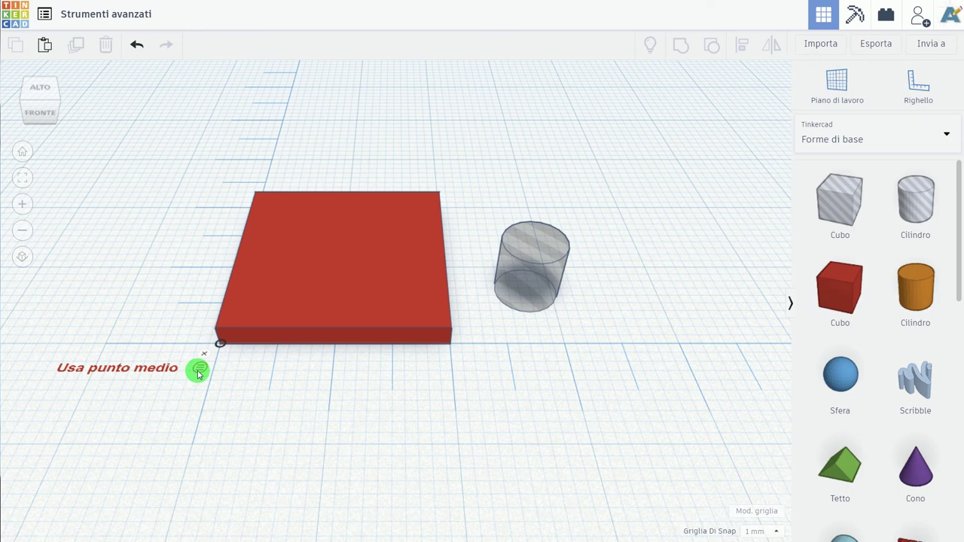
pyautogui.click(517, 280)
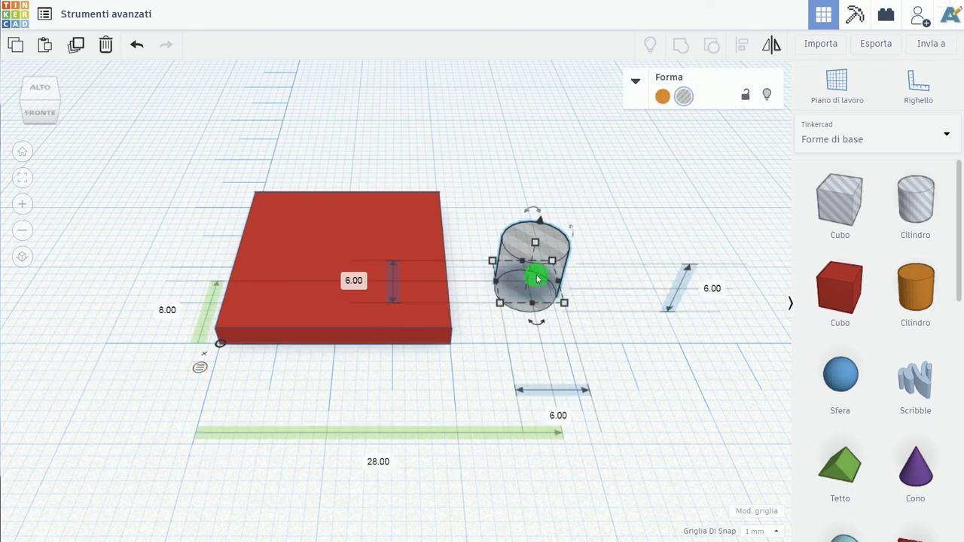
pyautogui.moveTo(537, 280)
pyautogui.mouseDown()
pyautogui.moveTo(298, 326)
pyautogui.moveTo(271, 304)
pyautogui.mouseUp()
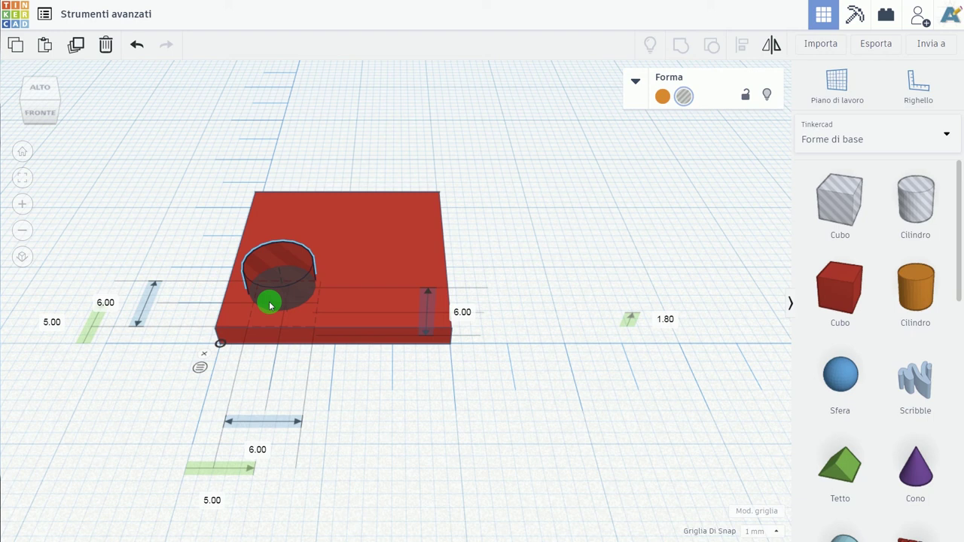
# Step: Select the plate and hole cylinder together and Group them (Ctrl+G) to cut the round hole
pyautogui.click(354, 393)
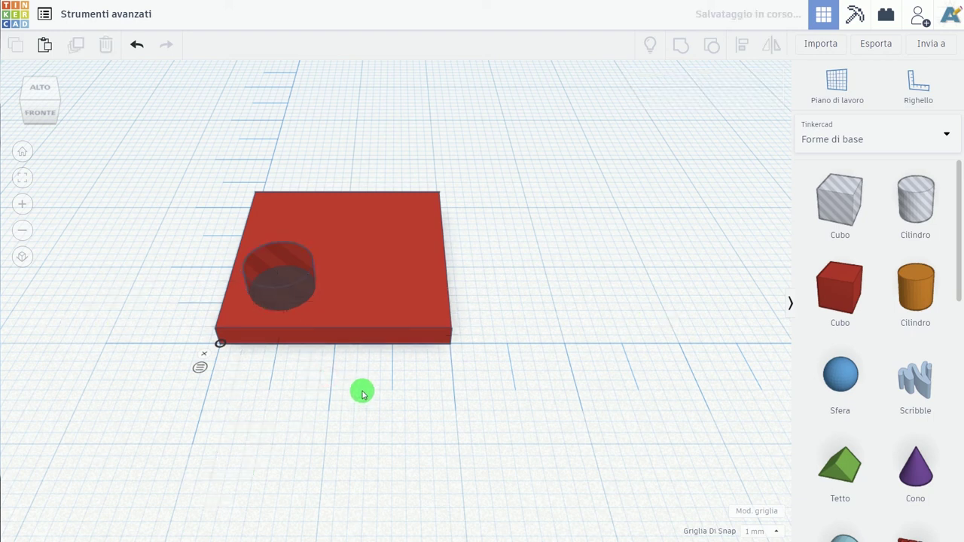
pyautogui.moveTo(366, 439)
pyautogui.mouseDown()
pyautogui.moveTo(271, 256)
pyautogui.moveTo(271, 239)
pyautogui.mouseUp()
pyautogui.click(682, 45)
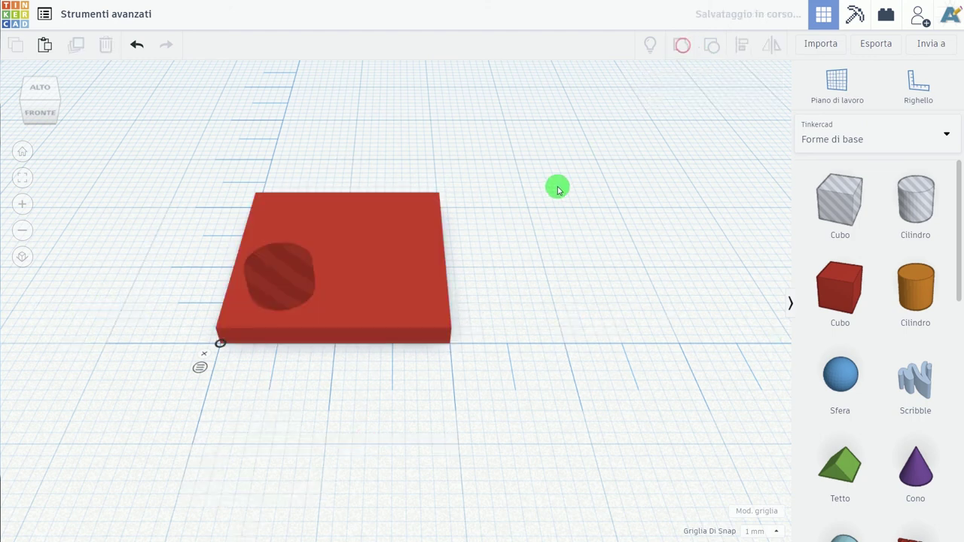
pyautogui.moveTo(518, 217); pyautogui.dragTo(518, 234, button='right')
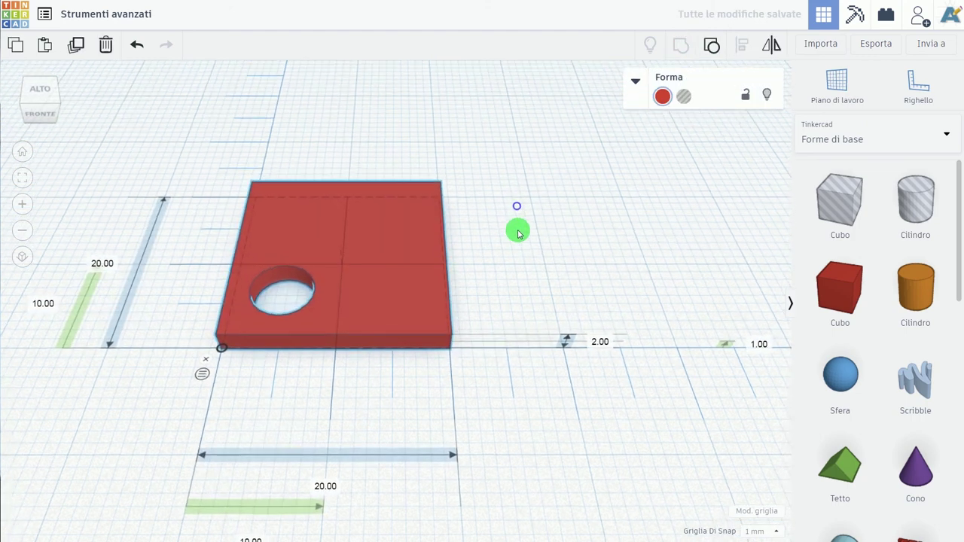
pyautogui.scroll(-1, 525, 238)
pyautogui.scroll(-3, 524, 245)
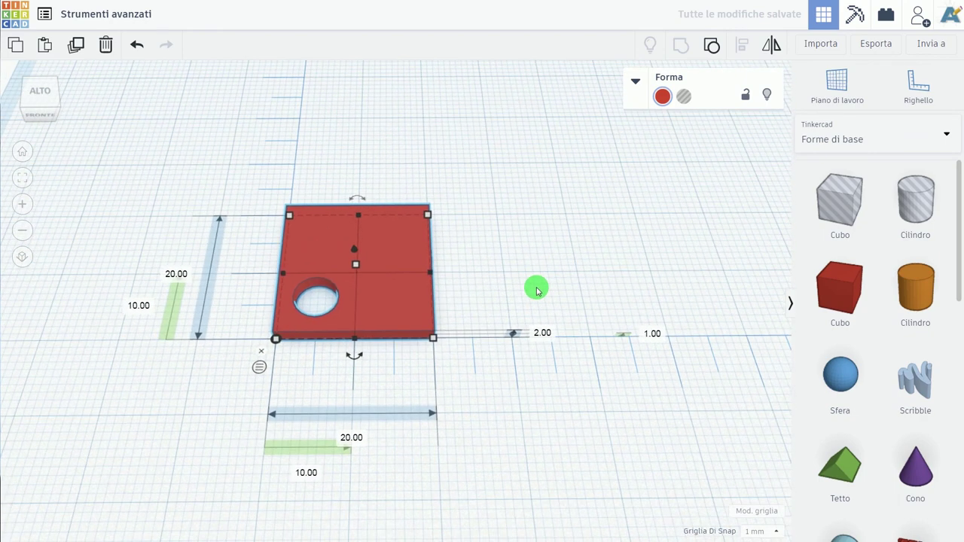
pyautogui.scroll(-2, 521, 252)
pyautogui.scroll(-1, 518, 261)
pyautogui.click(518, 262)
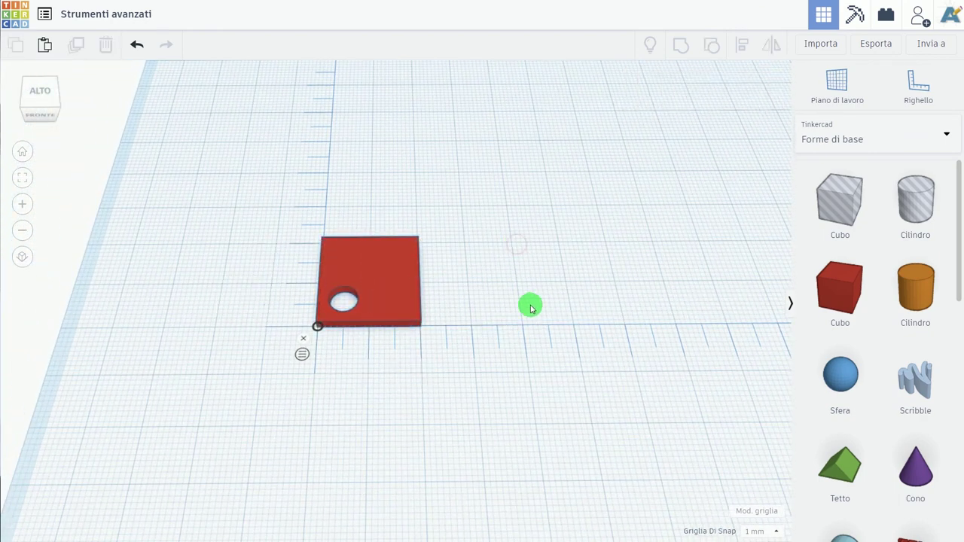
# Step: Close the ruler with its 'Chiudi righello' icon at the ruler origin
pyautogui.scroll(-2, 519, 265)
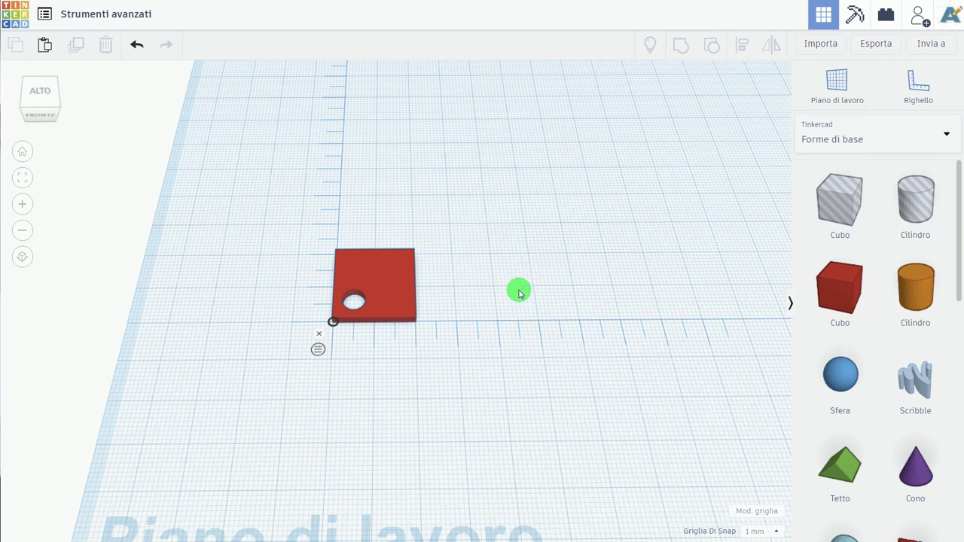
pyautogui.click(320, 337)
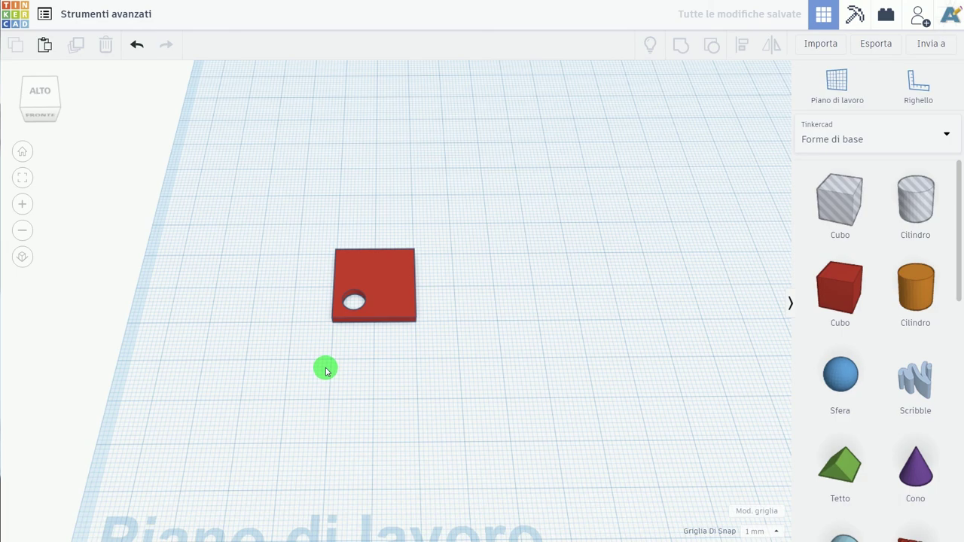